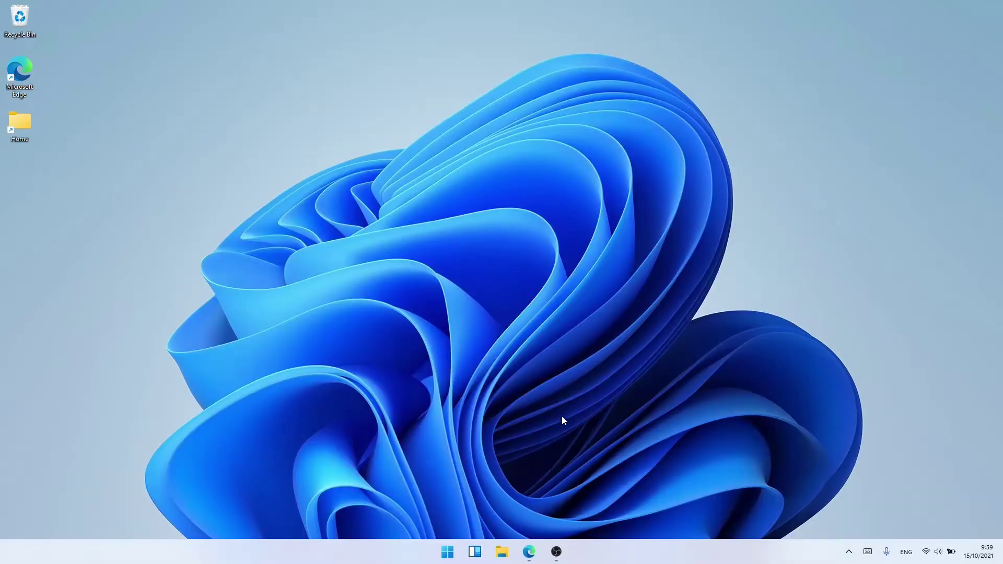
# Step: Download the VirtualBox 6.1.26 Windows installer and show it in the Downloads folder
pyautogui.click(530, 552)
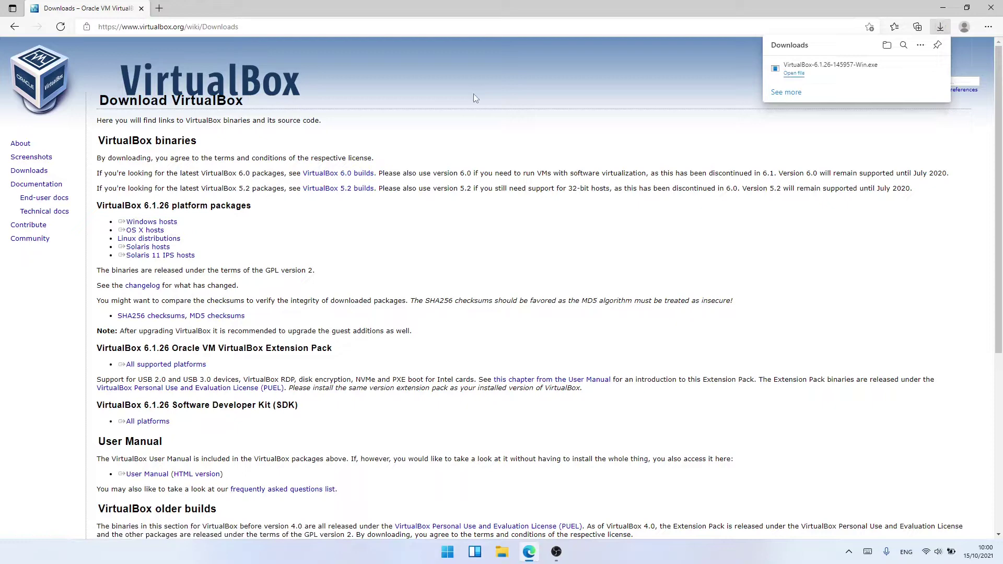
pyautogui.click(903, 70)
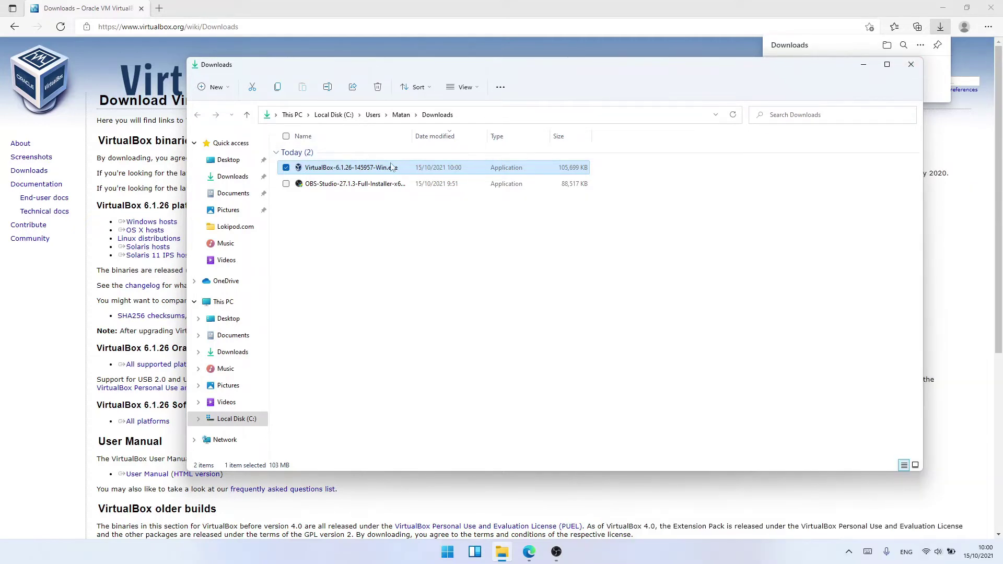
# Step: Install VirtualBox 6.1.26 with default features and shortcuts, accepting the network reset, then launch it
pyautogui.doubleClick(392, 167)
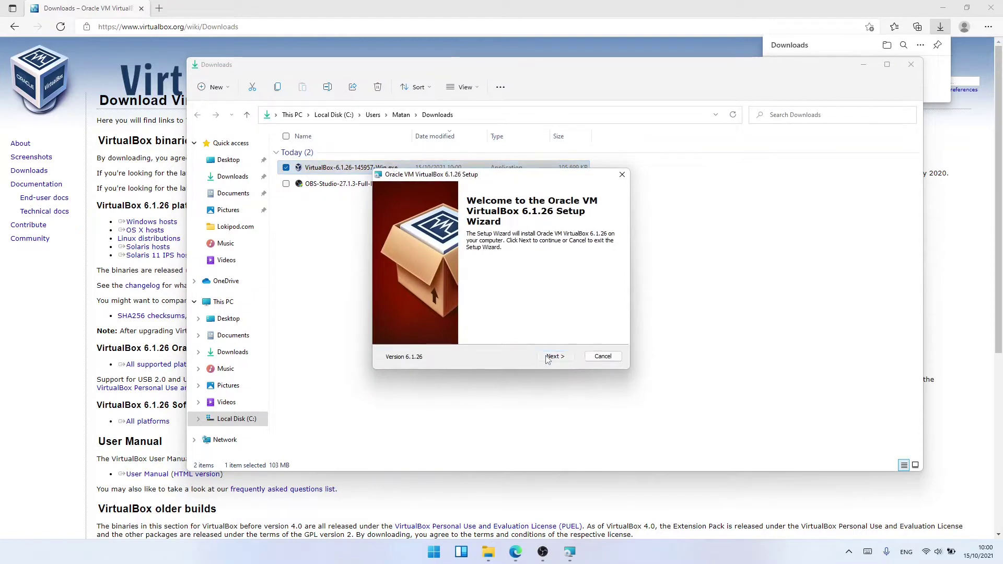
pyautogui.click(548, 358)
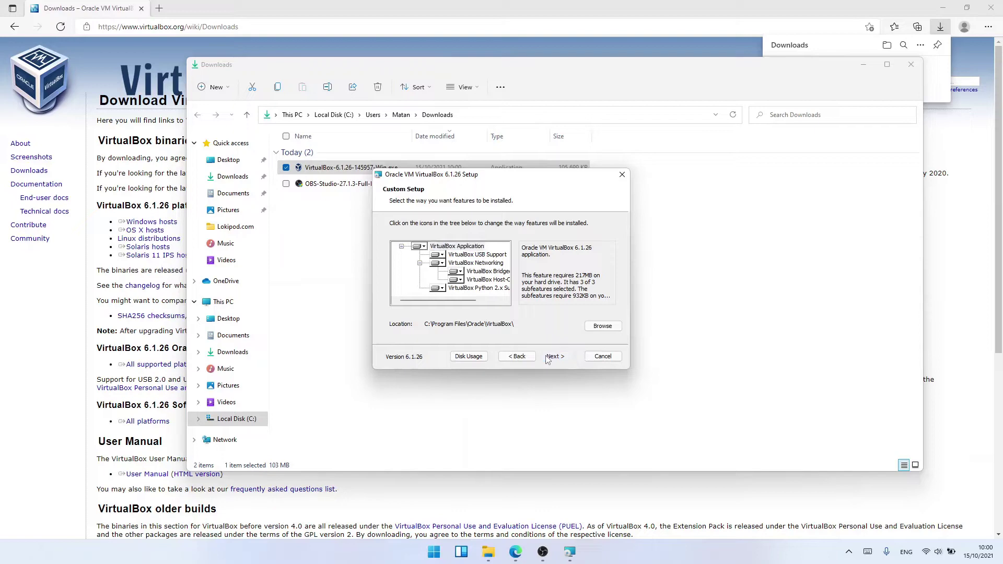
pyautogui.click(548, 358)
pyautogui.click(548, 358)
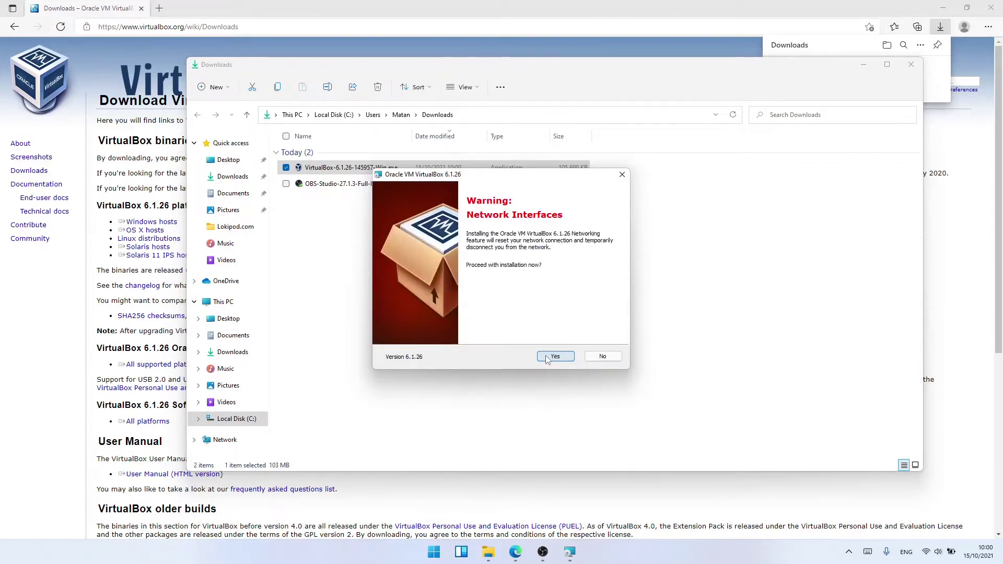
pyautogui.click(548, 359)
pyautogui.click(547, 358)
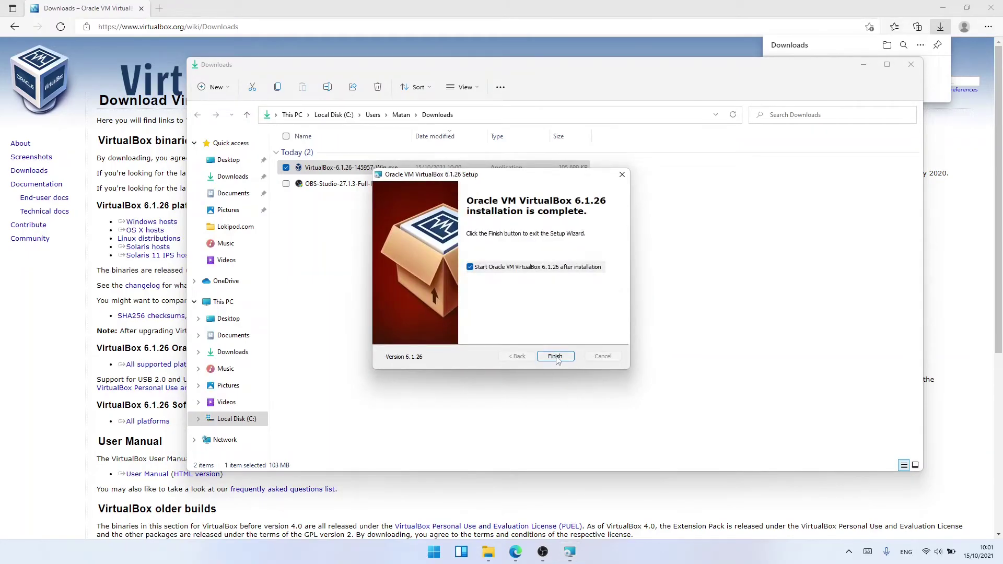
pyautogui.click(556, 356)
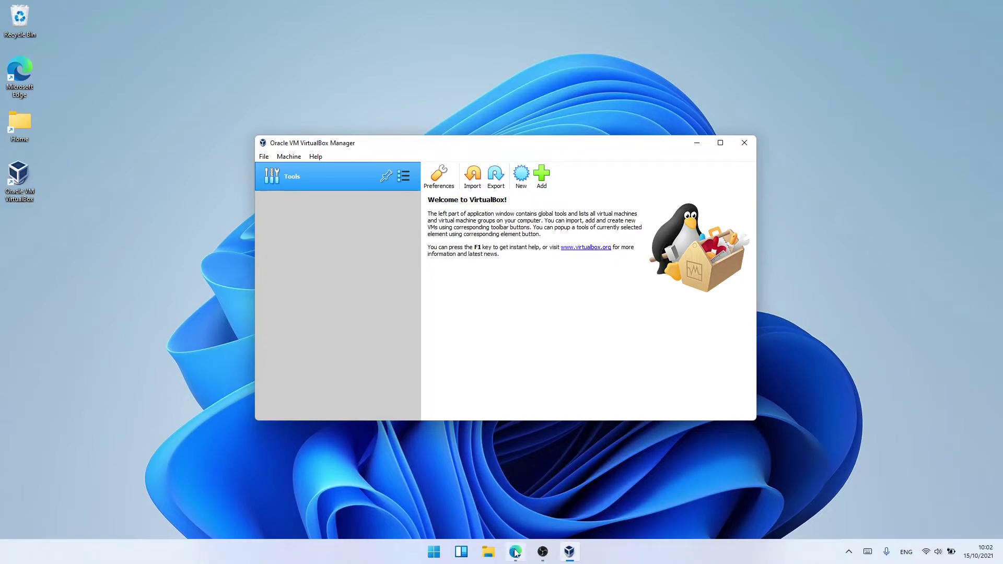
# Step: Load ubuntu.com, accept all trackers, and bring up the Download menu
pyautogui.click(515, 553)
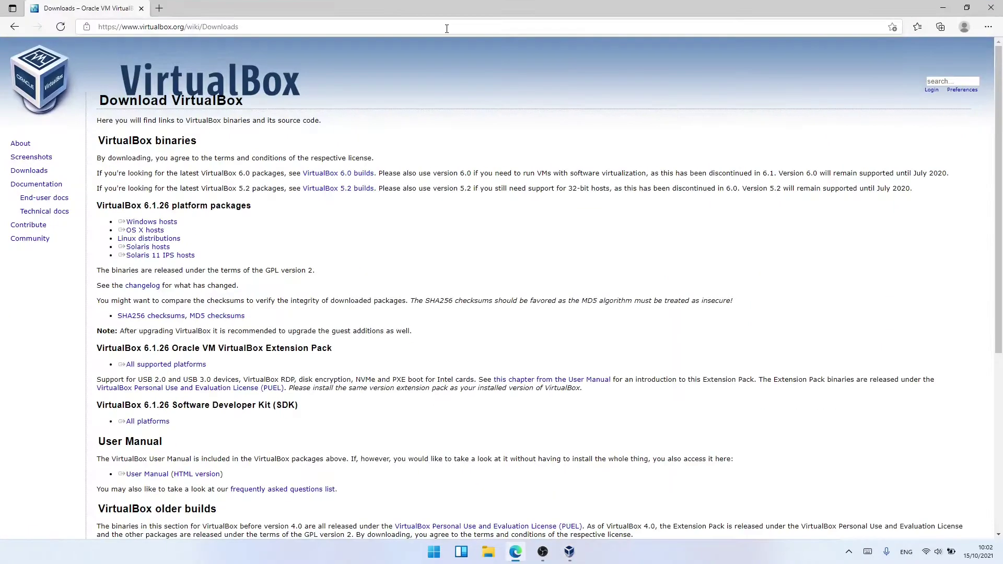
pyautogui.click(497, 26)
pyautogui.write('ubunt')
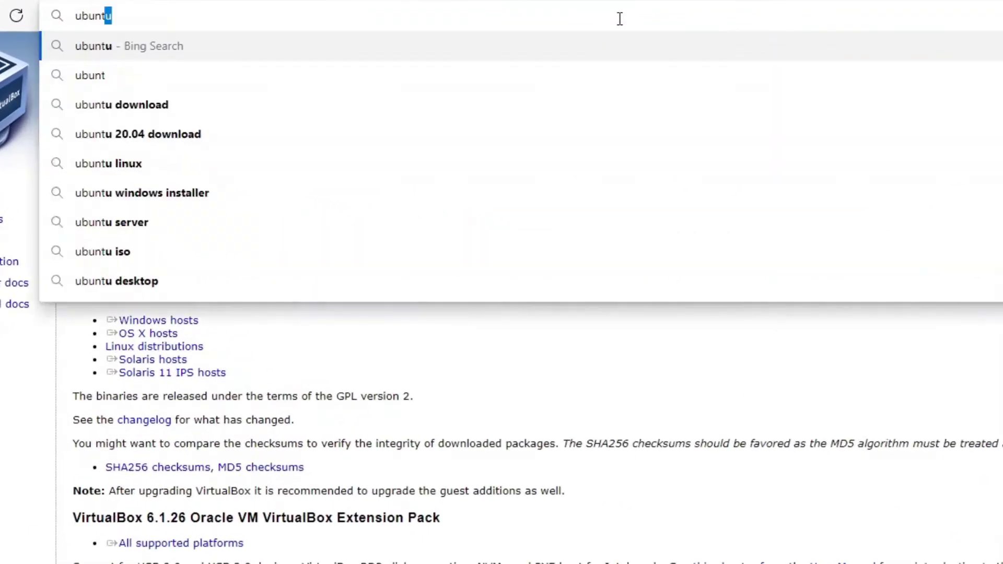
pyautogui.write('u.com')
pyautogui.press('Return')
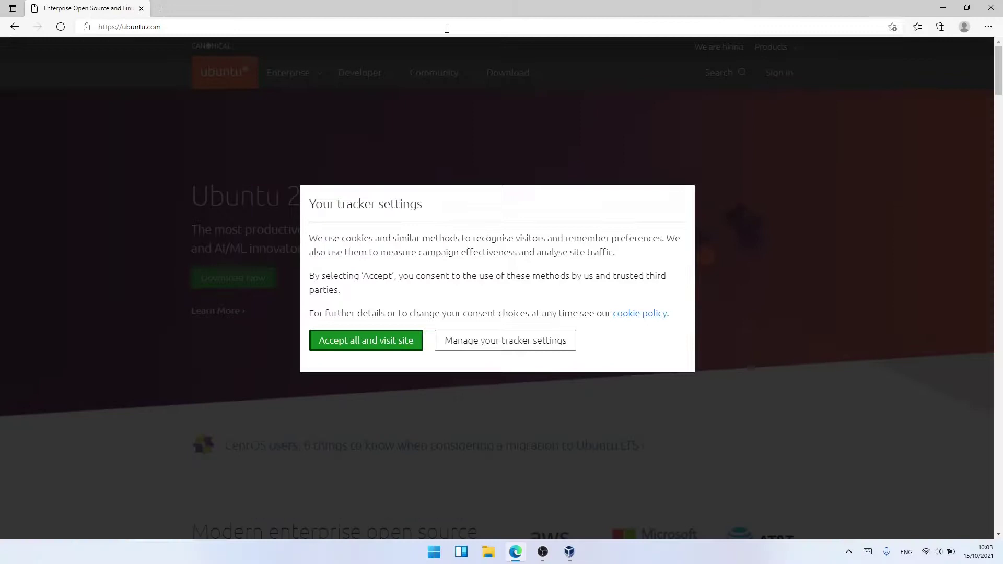
pyautogui.click(366, 342)
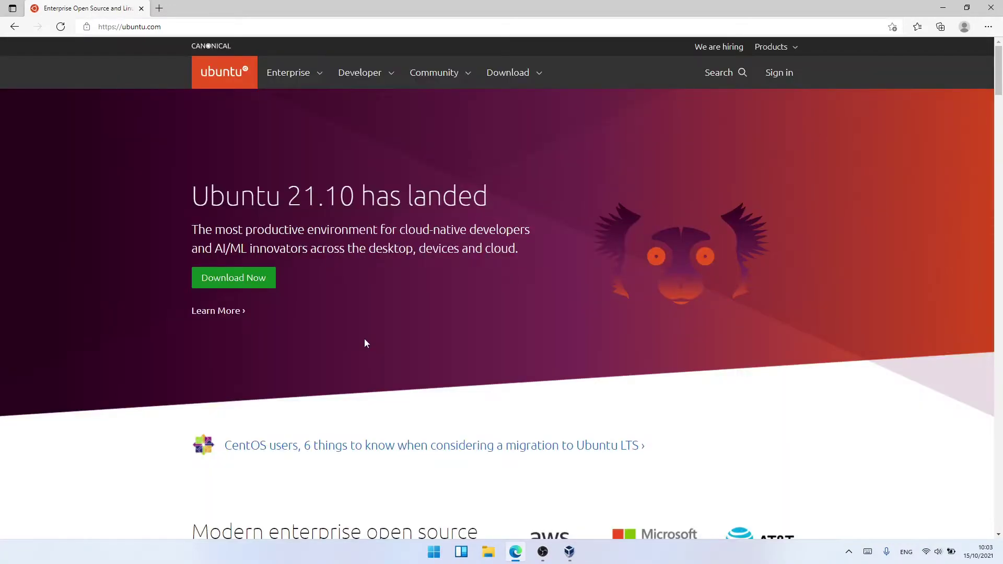
pyautogui.click(509, 72)
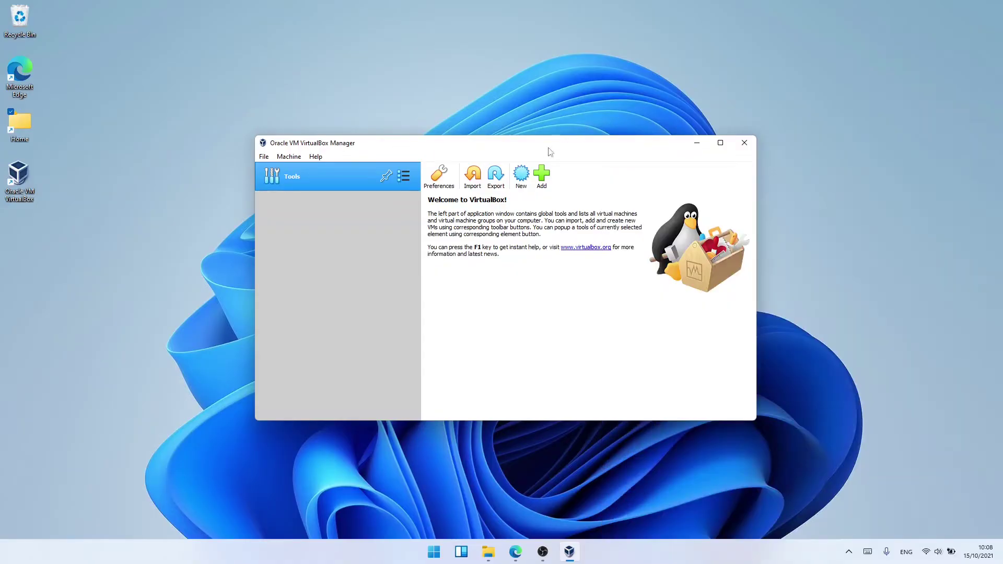
# Step: Create a new machine named Ubuntu_20.04 with type Linux and version Ubuntu (64-bit)
pyautogui.click(526, 174)
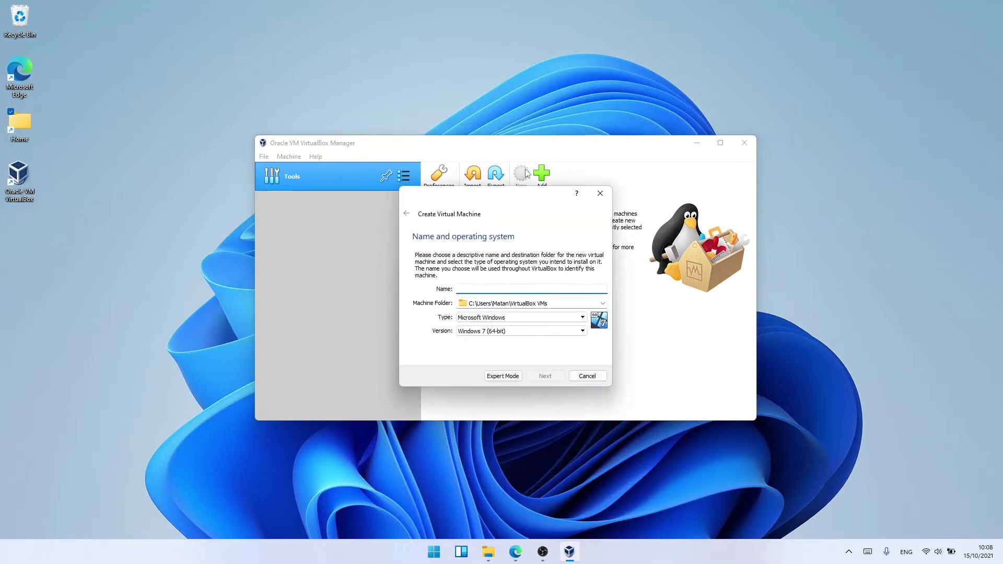
pyautogui.write('Ubuntu_20.04')
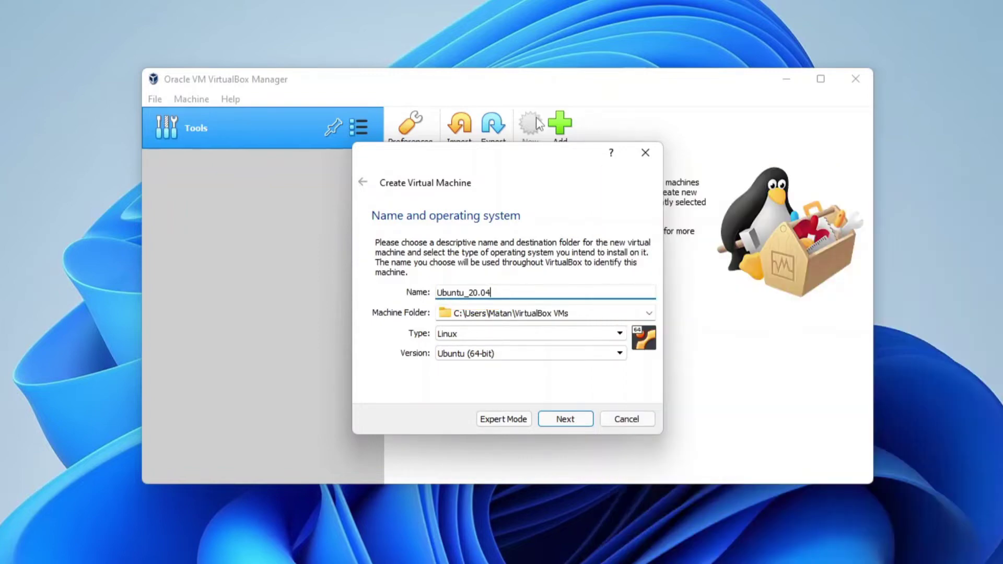
pyautogui.click(568, 334)
pyautogui.click(566, 353)
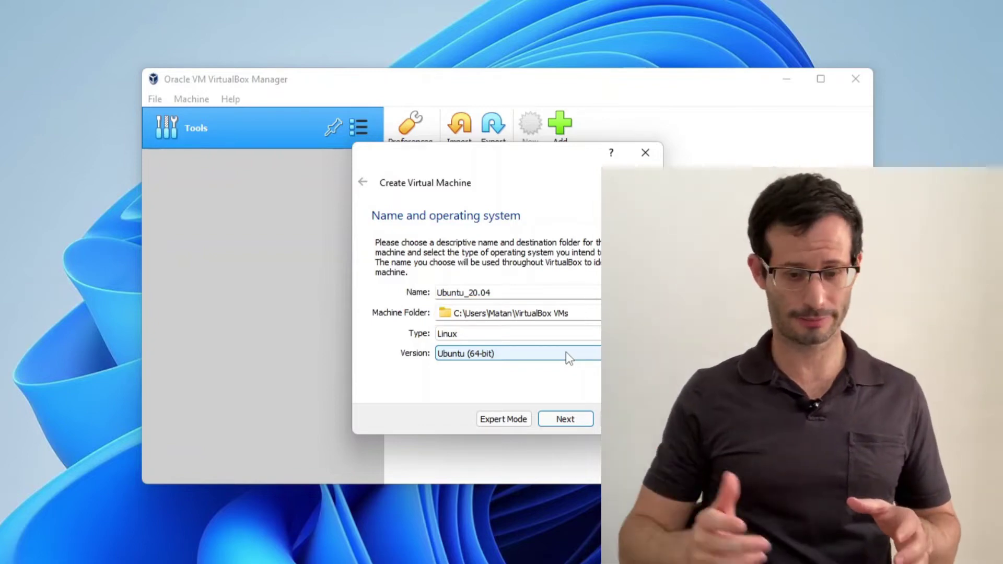
pyautogui.click(564, 419)
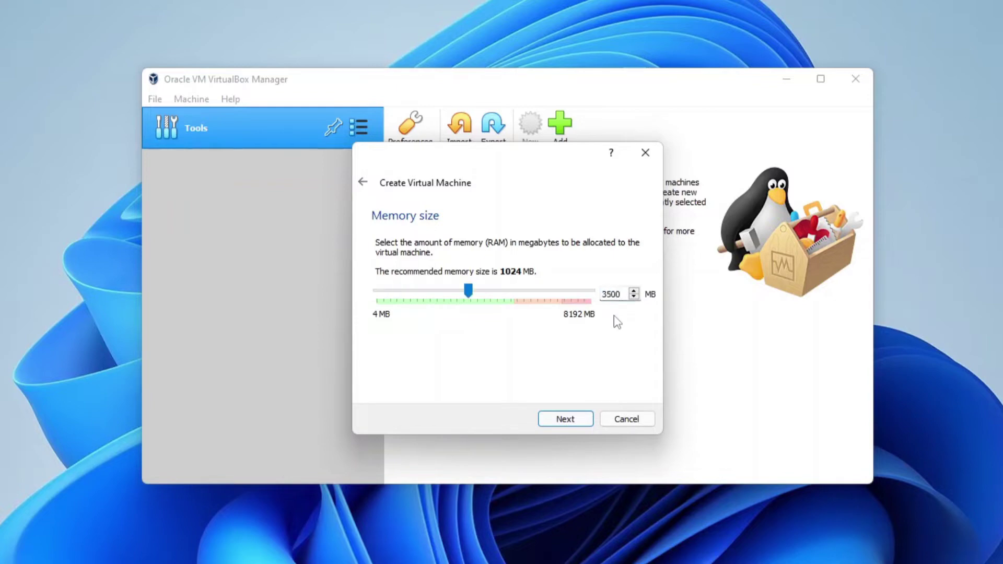
# Step: Confirm 3500 MB of memory for the new machine
pyautogui.click(567, 419)
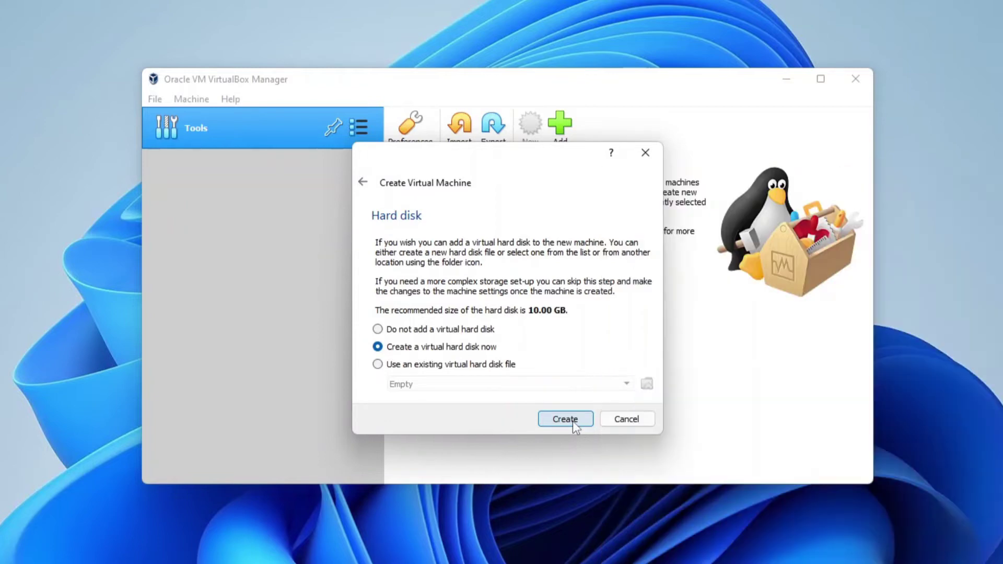
# Step: Create a dynamically allocated 13 GB VDI hard disk for Ubuntu_20.04
pyautogui.click(572, 420)
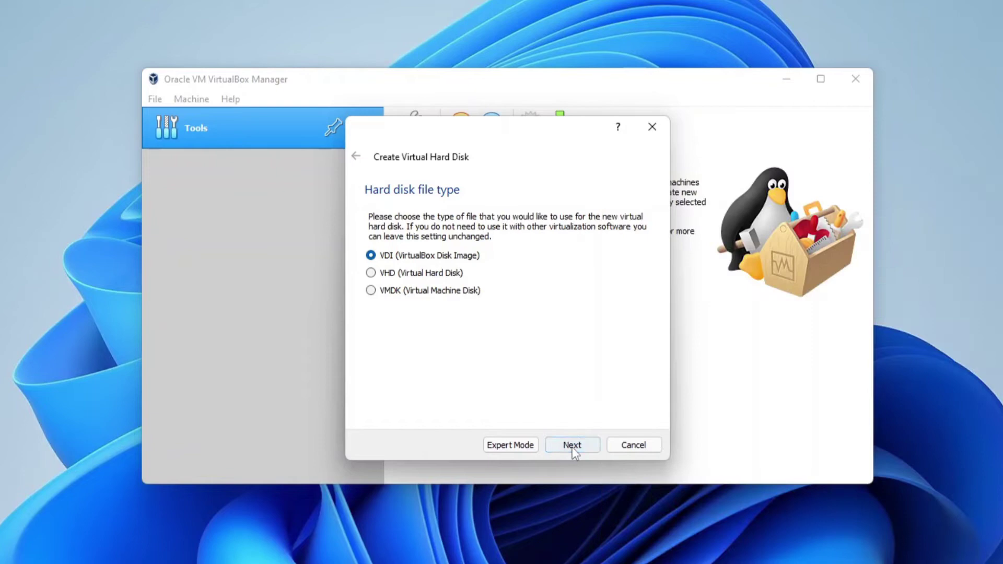
pyautogui.click(572, 445)
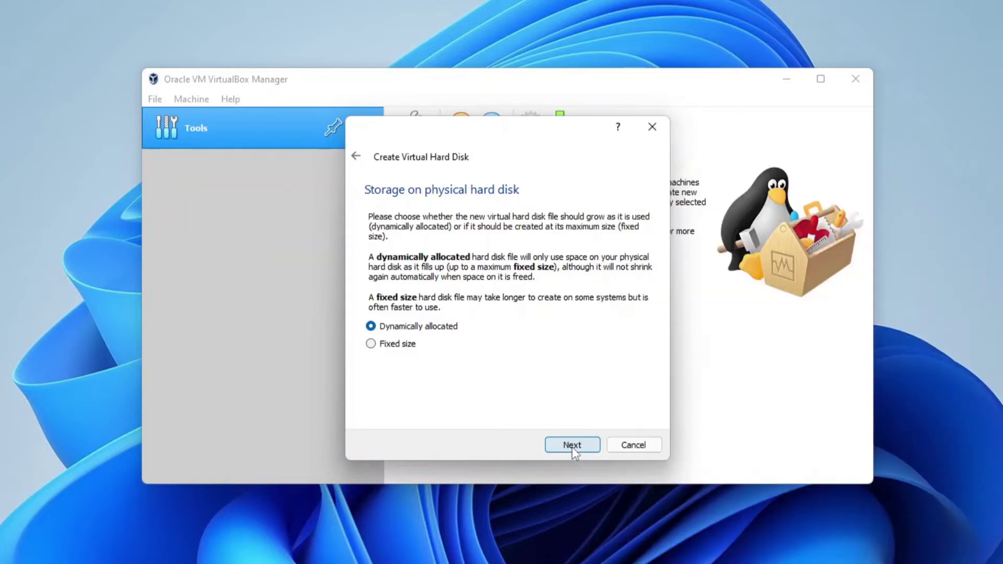
pyautogui.click(572, 445)
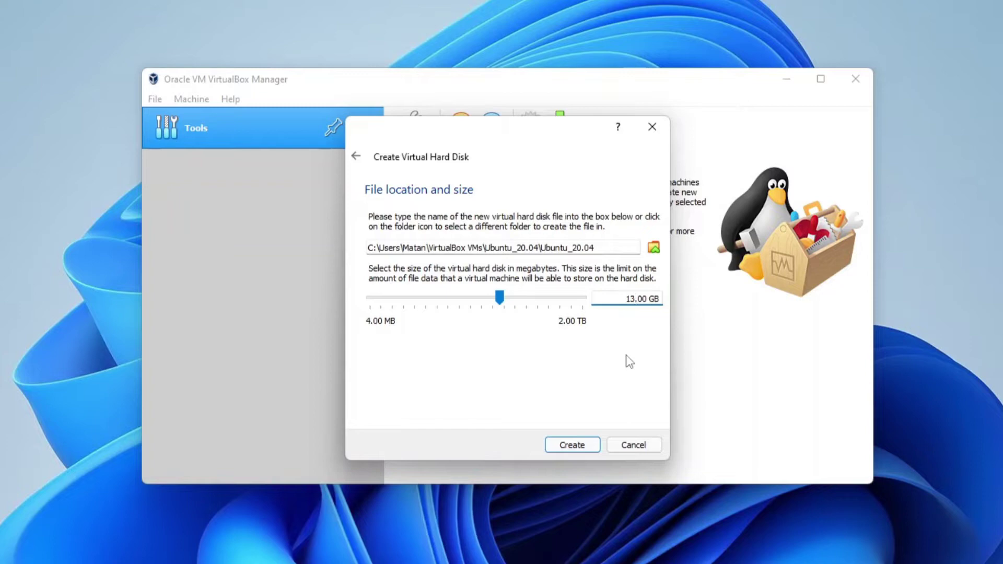
pyautogui.click(569, 448)
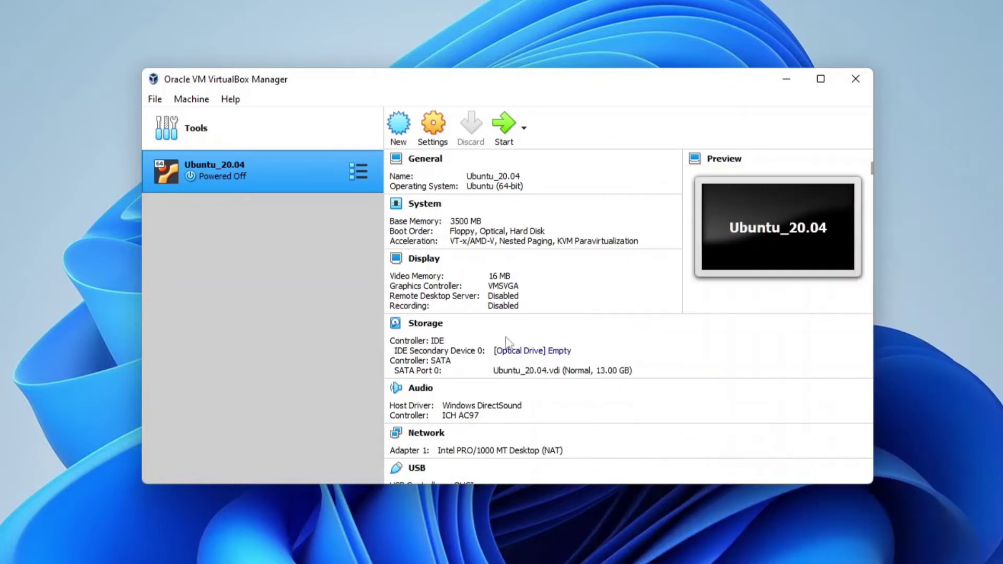
# Step: Set Ubuntu_20.04's processor count to 2 in its System settings
pyautogui.click(422, 206)
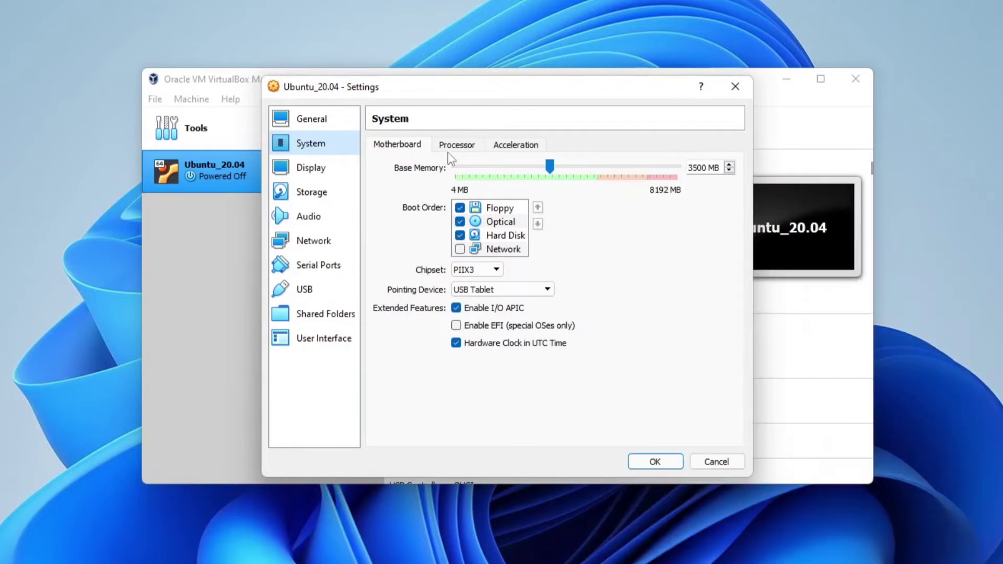
pyautogui.click(454, 149)
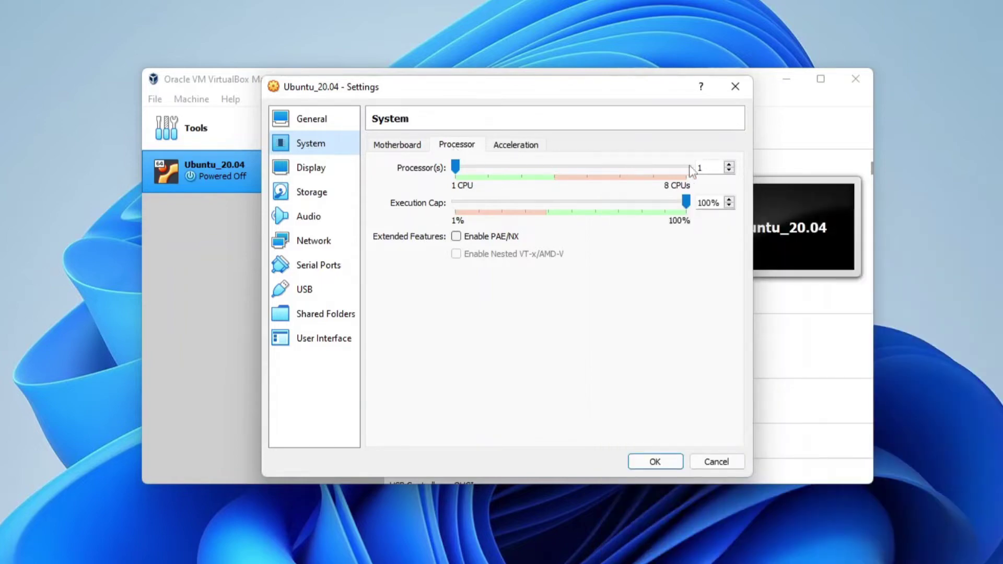
pyautogui.write('2')
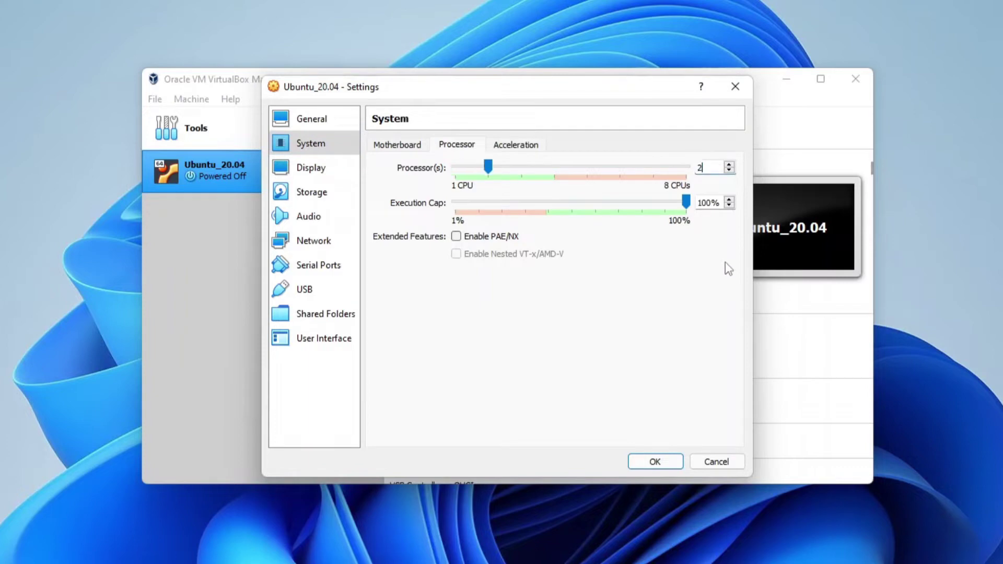
pyautogui.click(652, 462)
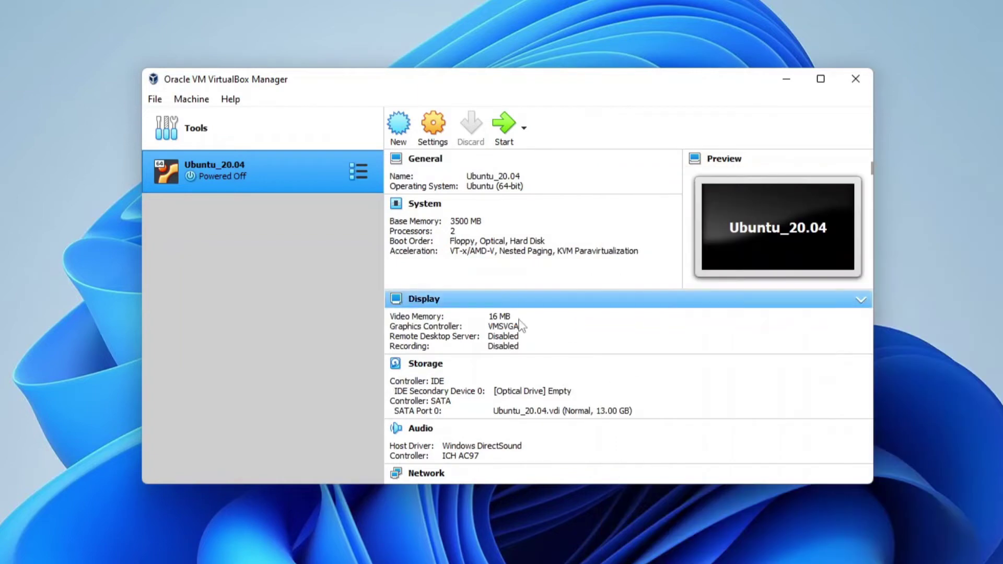
# Step: Raise video memory to 256 MB and switch the graphics controller to VBoxSVGA
pyautogui.click(499, 317)
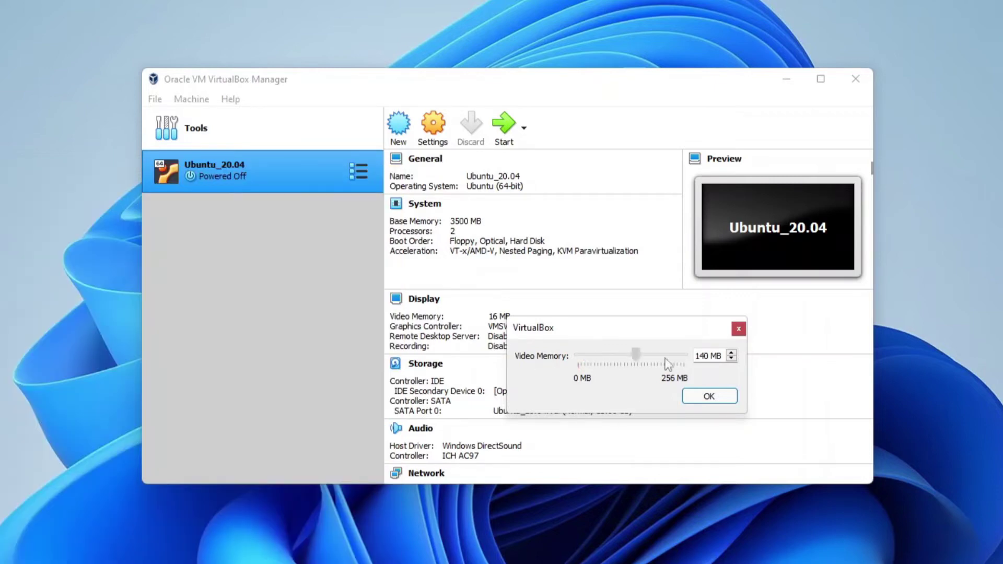
pyautogui.click(721, 397)
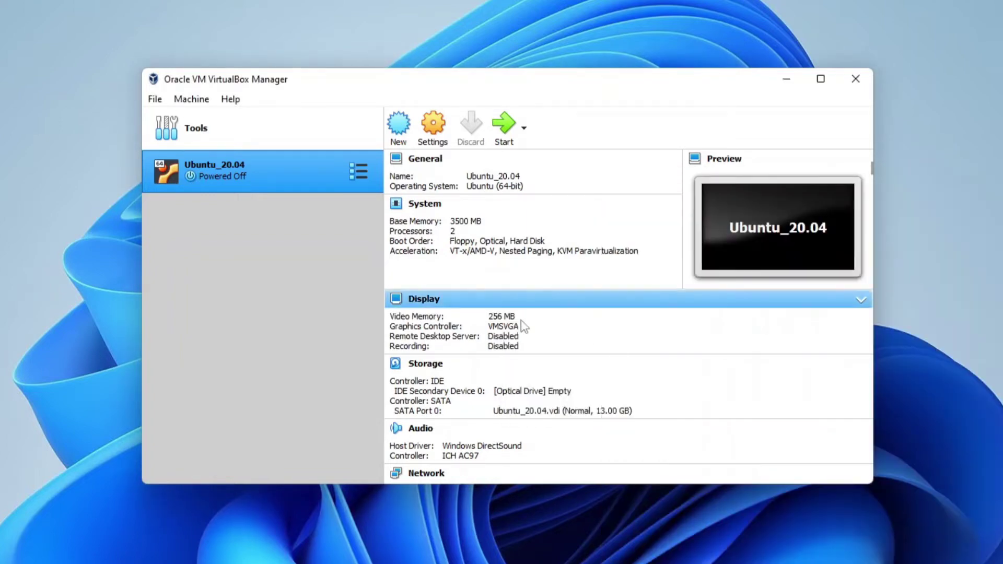
pyautogui.click(505, 327)
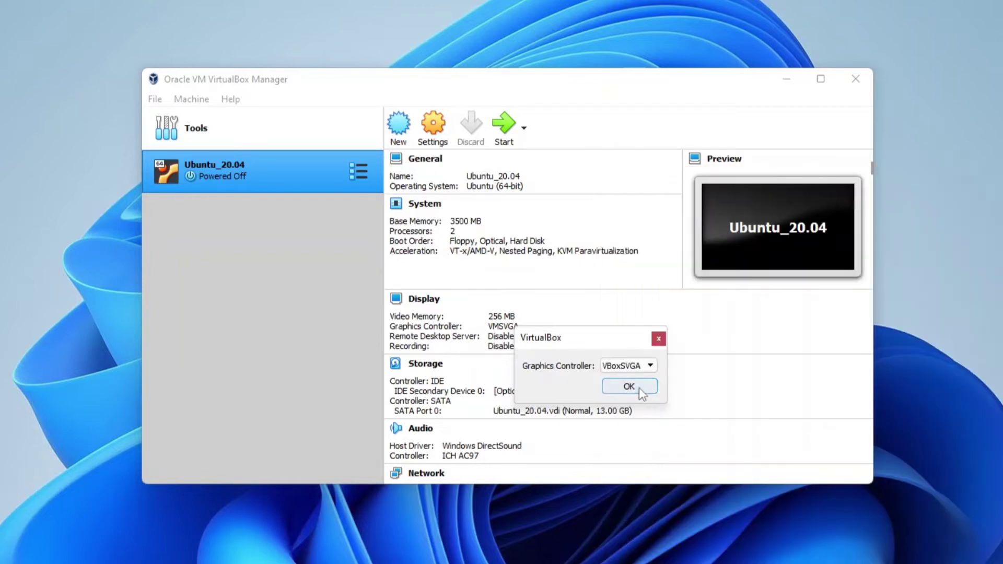
pyautogui.click(640, 391)
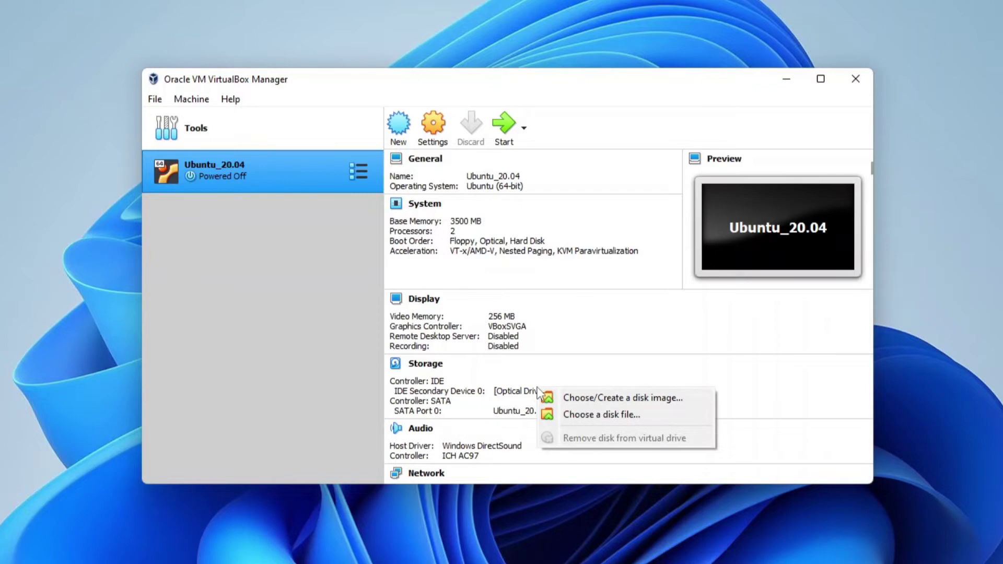
# Step: Choose ubuntu-20.04.3-desktop-amd64.iso as the optical drive's disk file
pyautogui.click(563, 415)
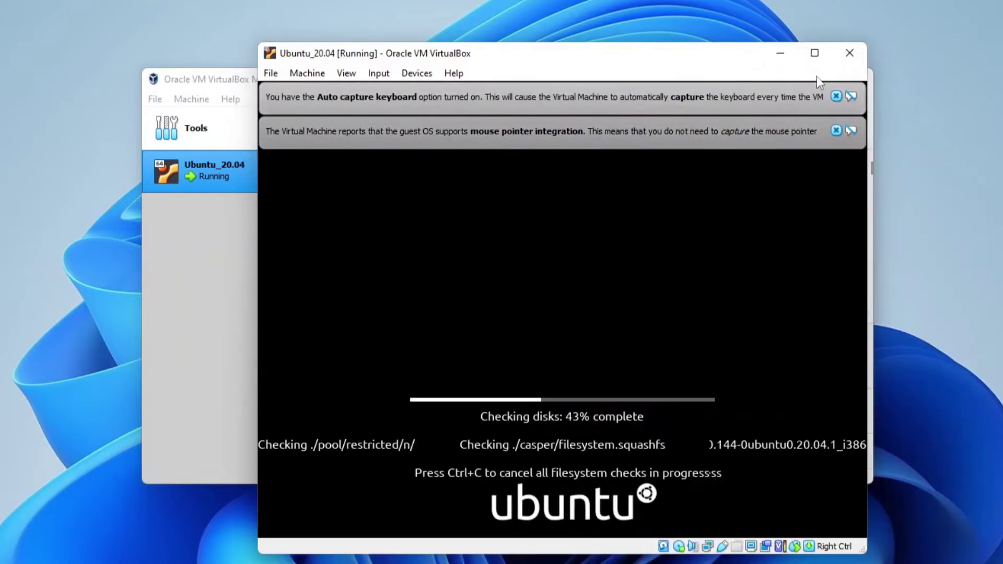
# Step: Dismiss the keyboard auto-capture and mouse-integration notices while the installer boots
pyautogui.click(836, 97)
pyautogui.click(836, 97)
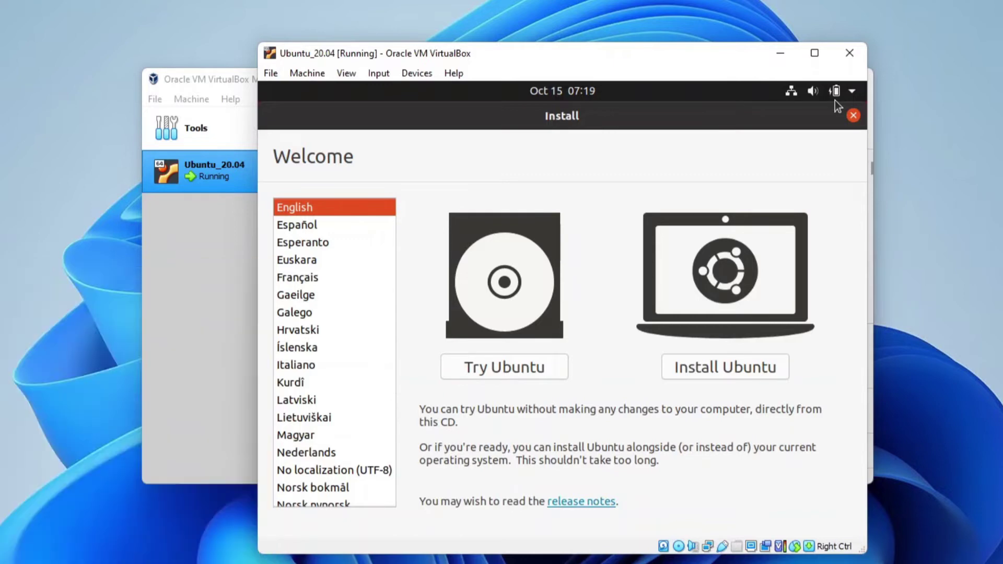
# Step: Start the Ubuntu install and test the English (US) keyboard layout in the test field
pyautogui.click(773, 375)
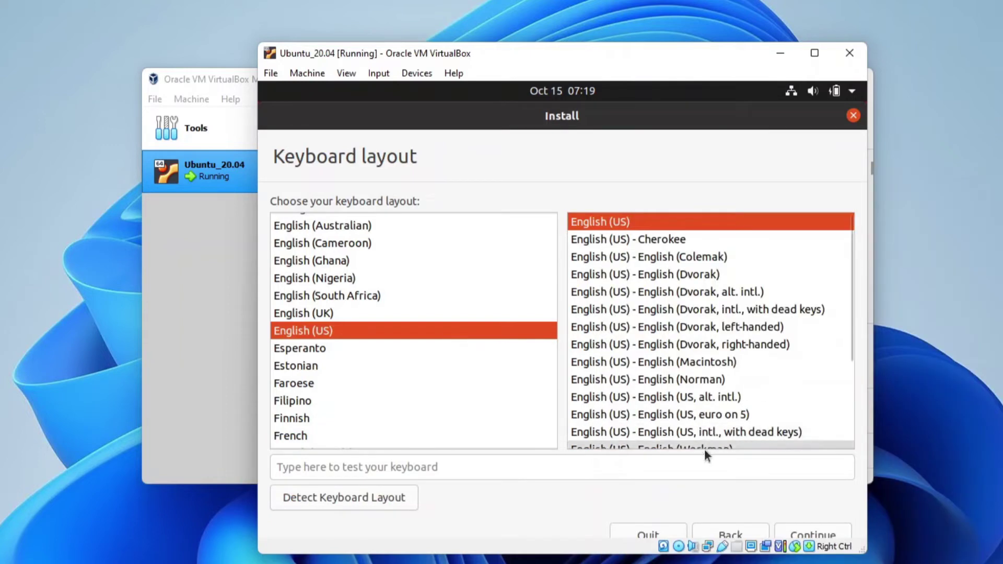
pyautogui.click(703, 466)
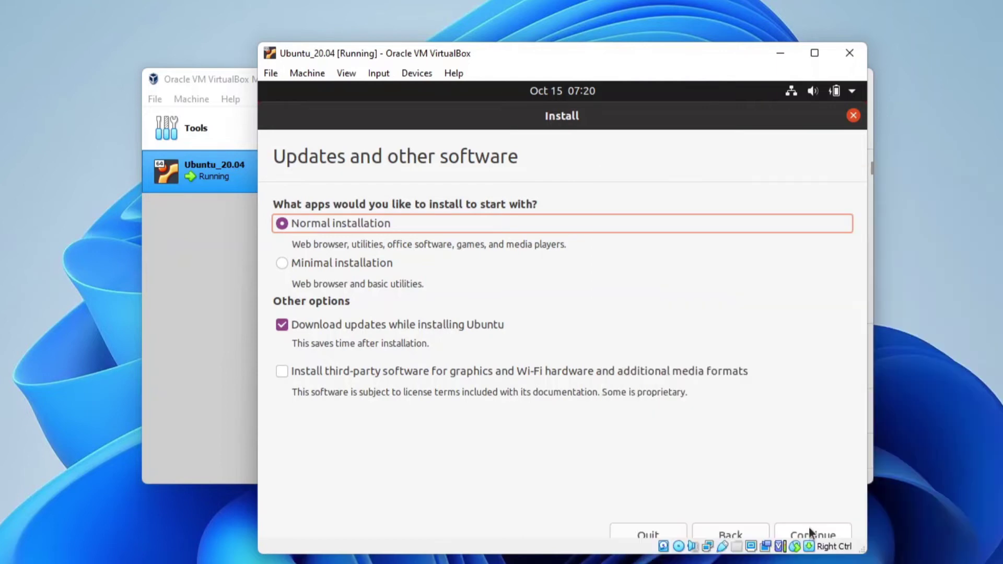
# Step: Select Minimal installation and include third-party graphics, Wi-Fi and media format software
pyautogui.click(339, 259)
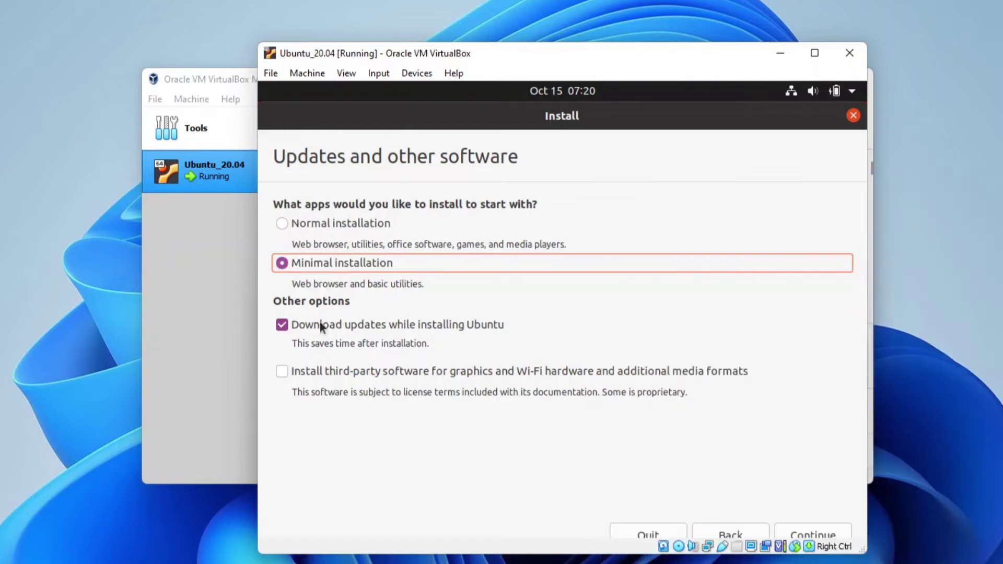
pyautogui.click(283, 373)
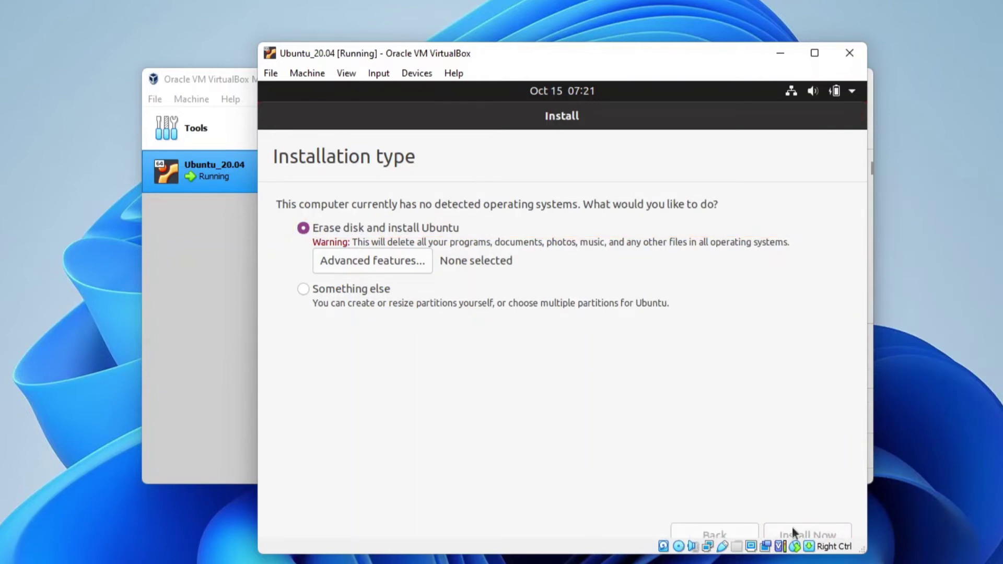
# Step: Install Ubuntu with 'Erase disk' and approve writing the partition changes to disk
pyautogui.click(792, 526)
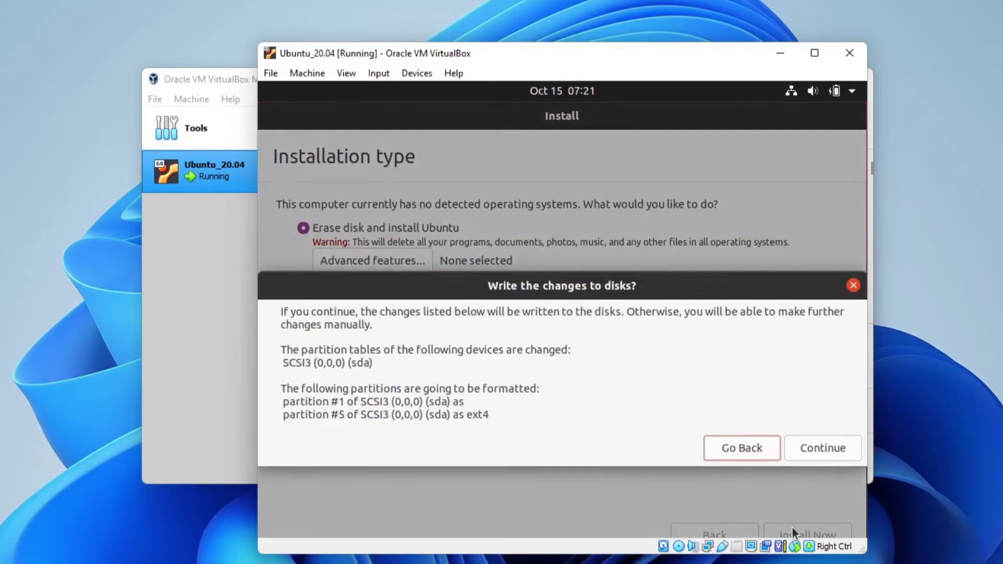
pyautogui.click(824, 448)
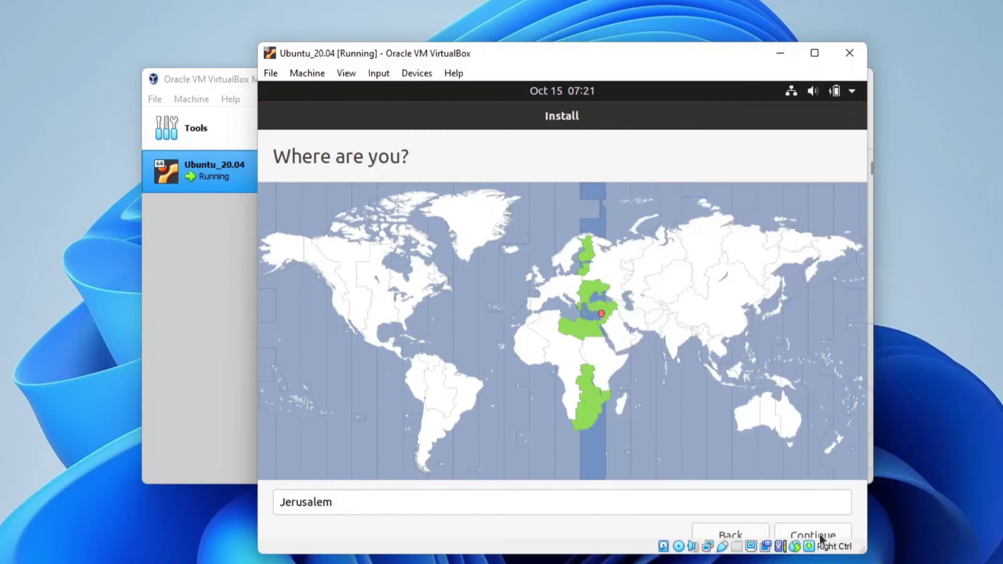
# Step: Accept Jerusalem as the installer location and continue to the account page
pyautogui.click(820, 534)
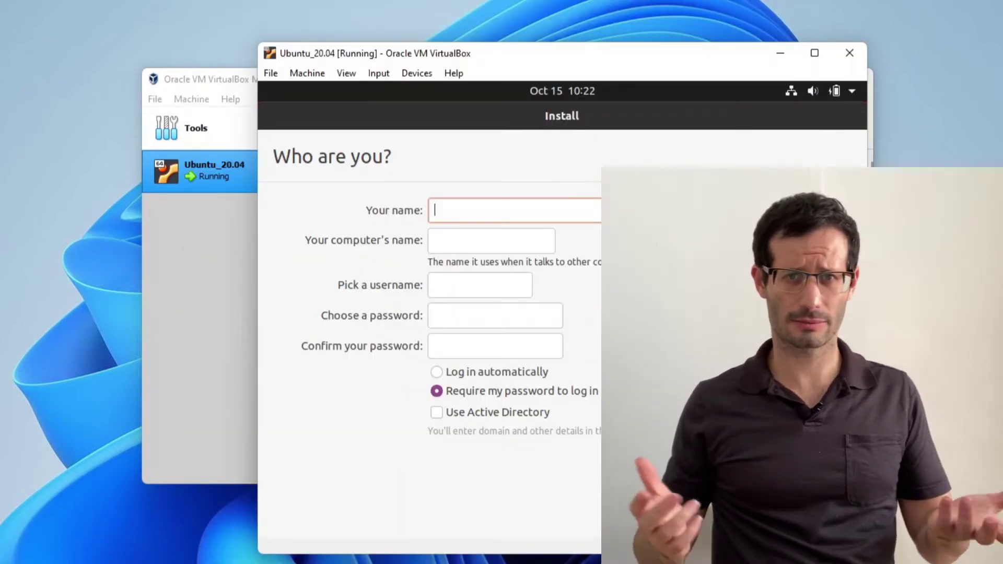
pyautogui.write('Abstract Programmer')
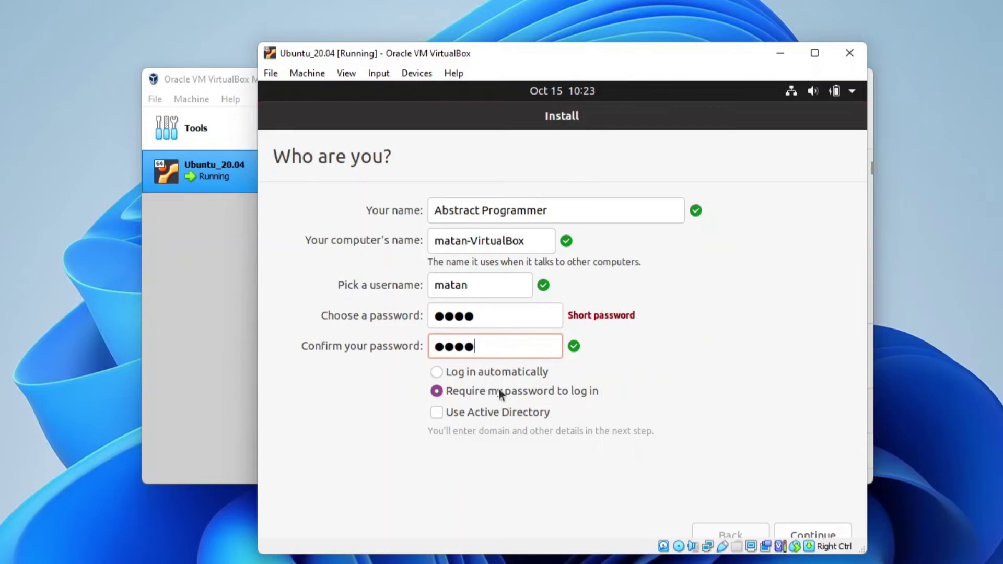
# Step: Enable automatic login and submit the account details to start the installation
pyautogui.click(476, 374)
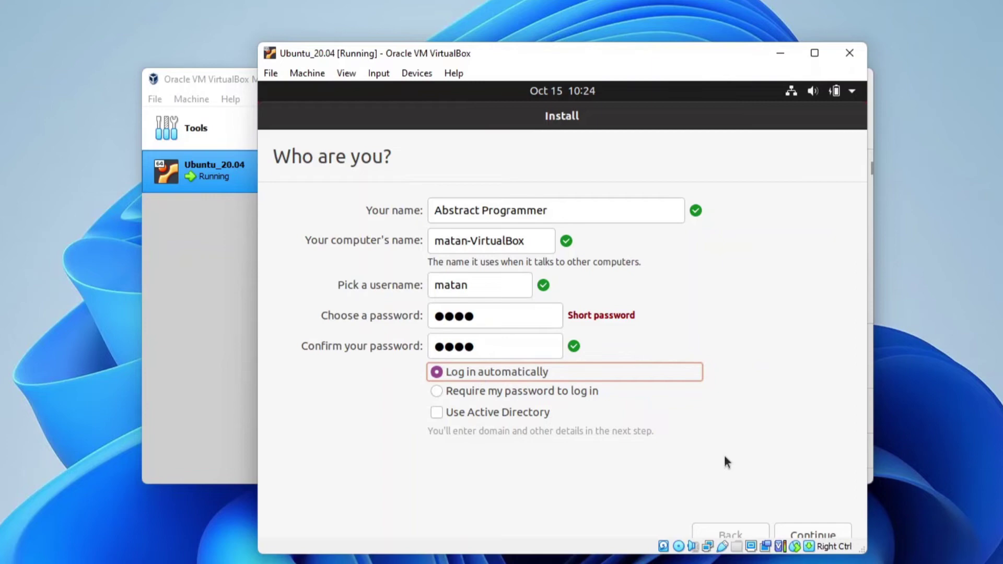
pyautogui.click(814, 534)
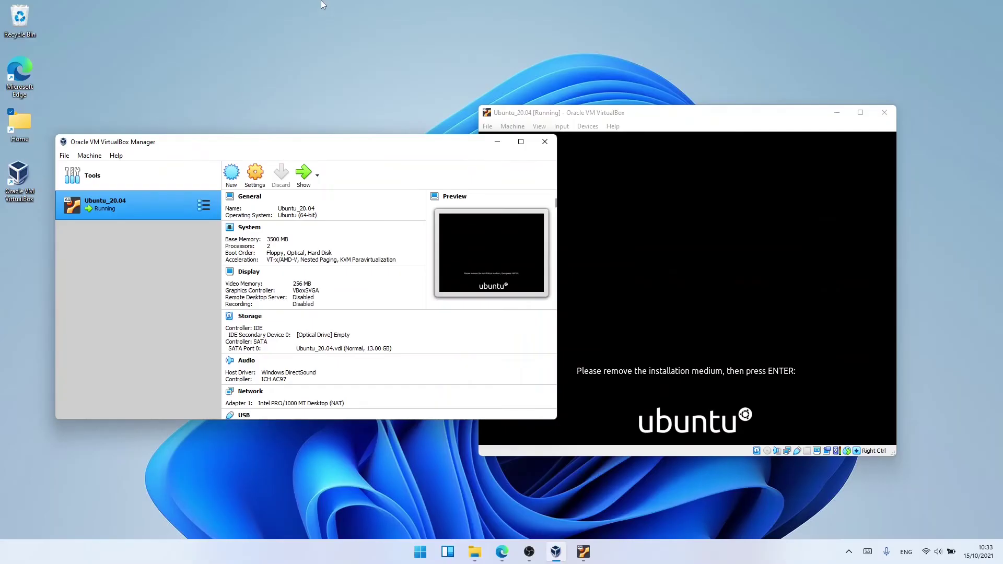
# Step: Focus the VM window and confirm media removal so Ubuntu reboots
pyautogui.click(598, 108)
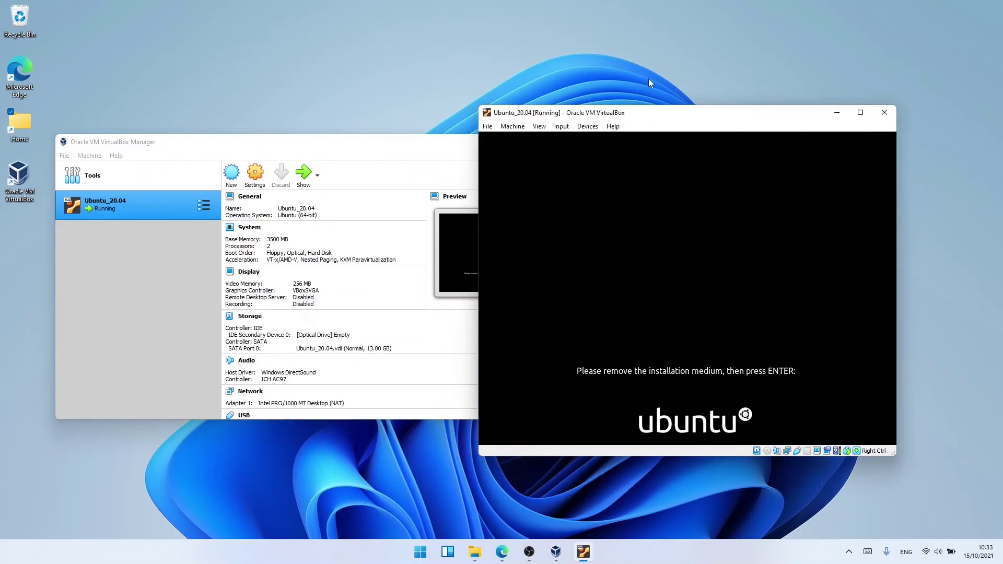
pyautogui.press('Return')
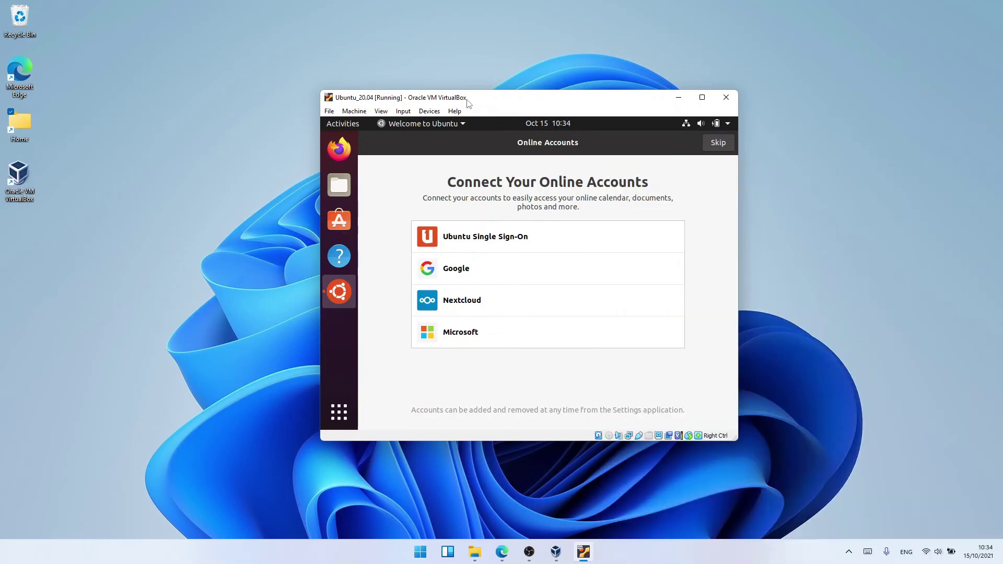
# Step: Skip Online Accounts and Livepatch, pass the system-info and privacy pages, and close the wizard
pyautogui.click(715, 144)
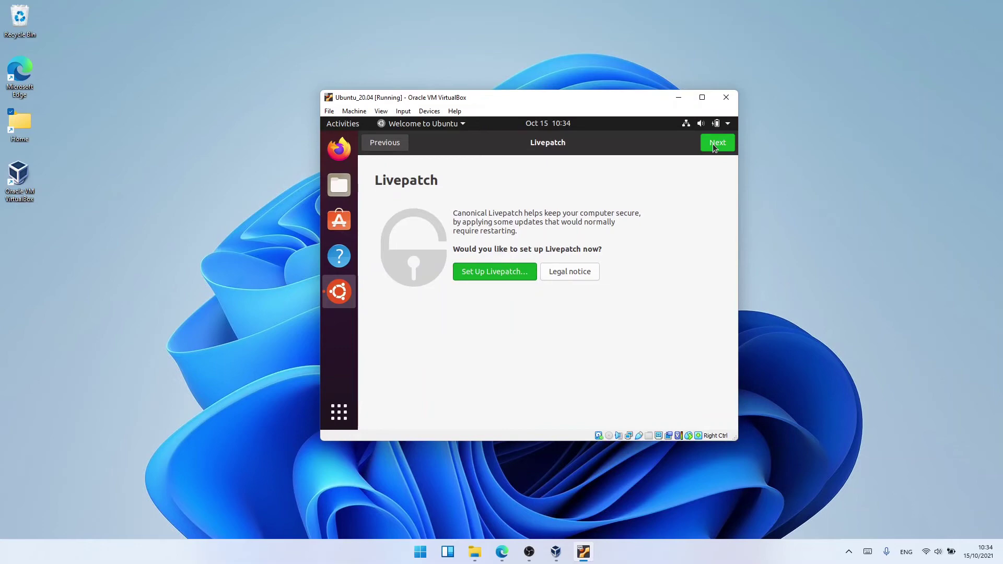
pyautogui.click(712, 144)
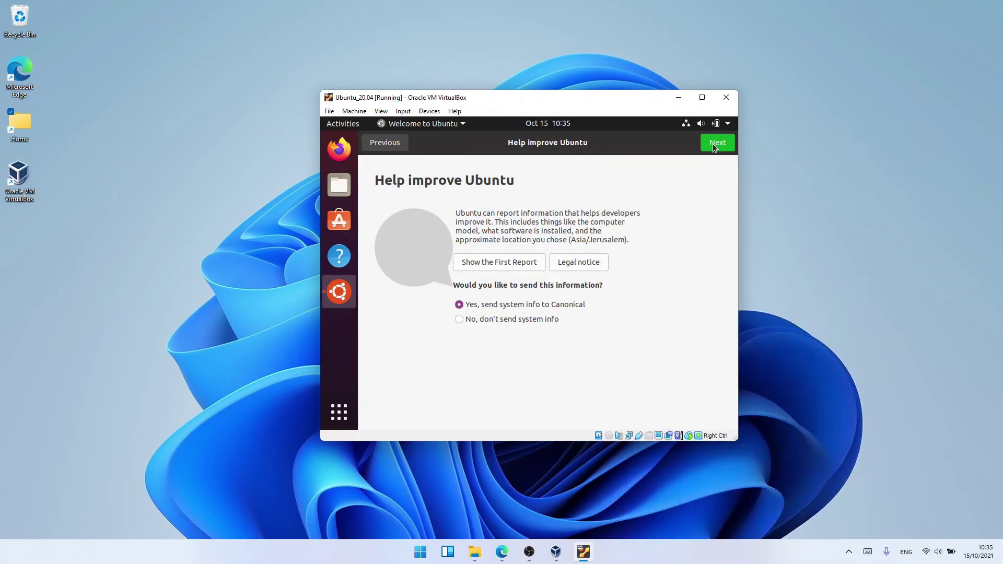
pyautogui.click(714, 144)
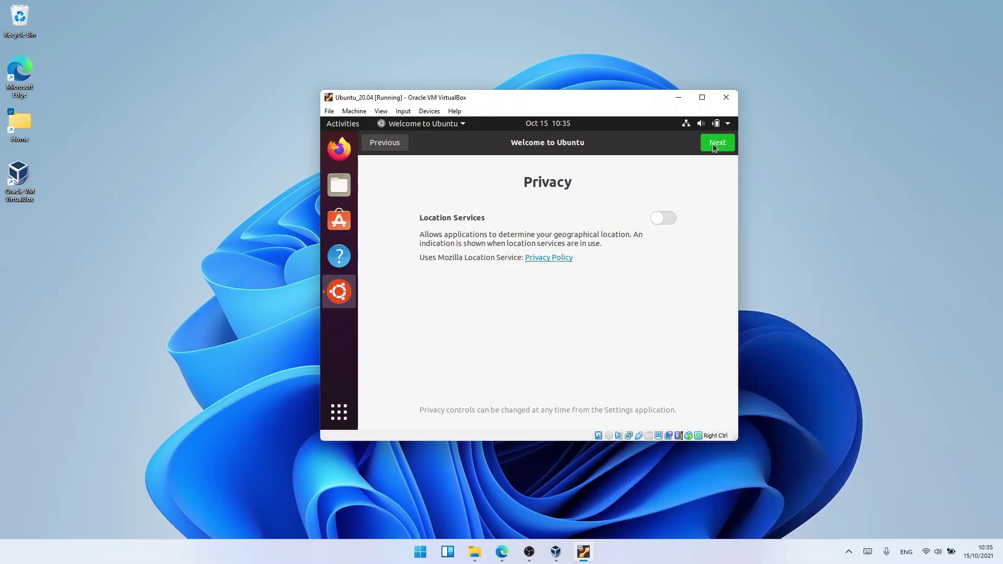
pyautogui.click(713, 144)
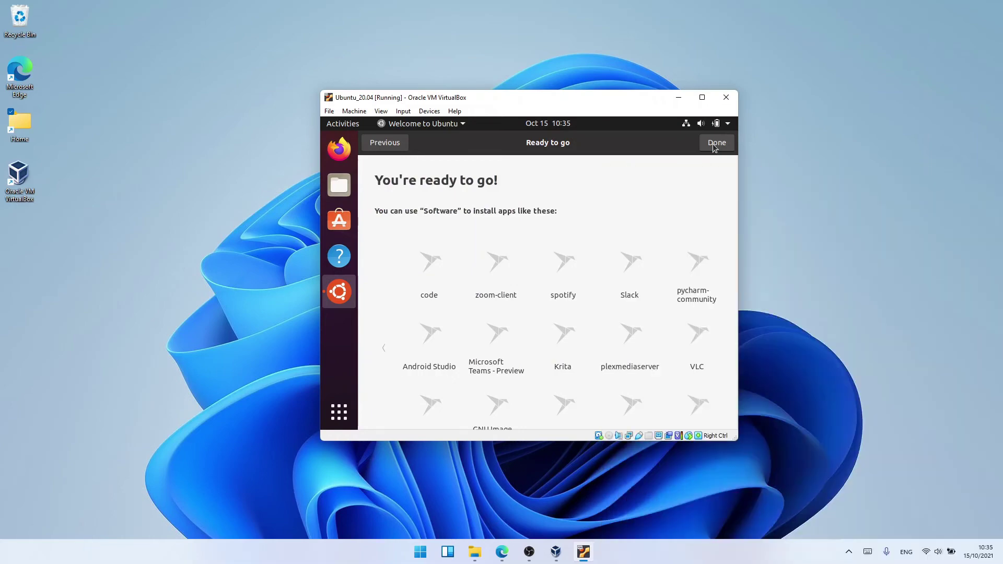
pyautogui.click(712, 144)
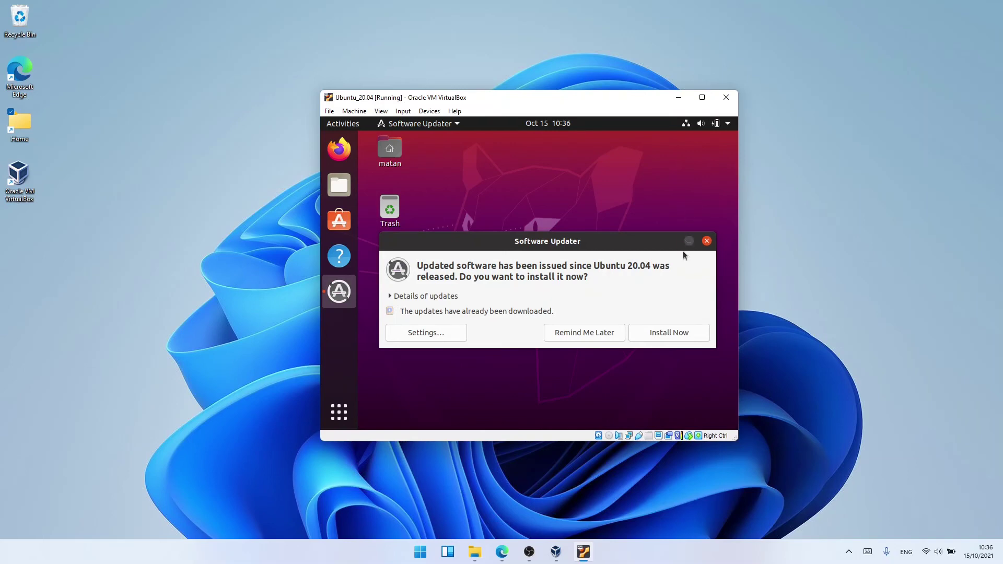
# Step: Install the pending updates, watch progress in Software Updater, and dismiss the up-to-date notice
pyautogui.click(676, 333)
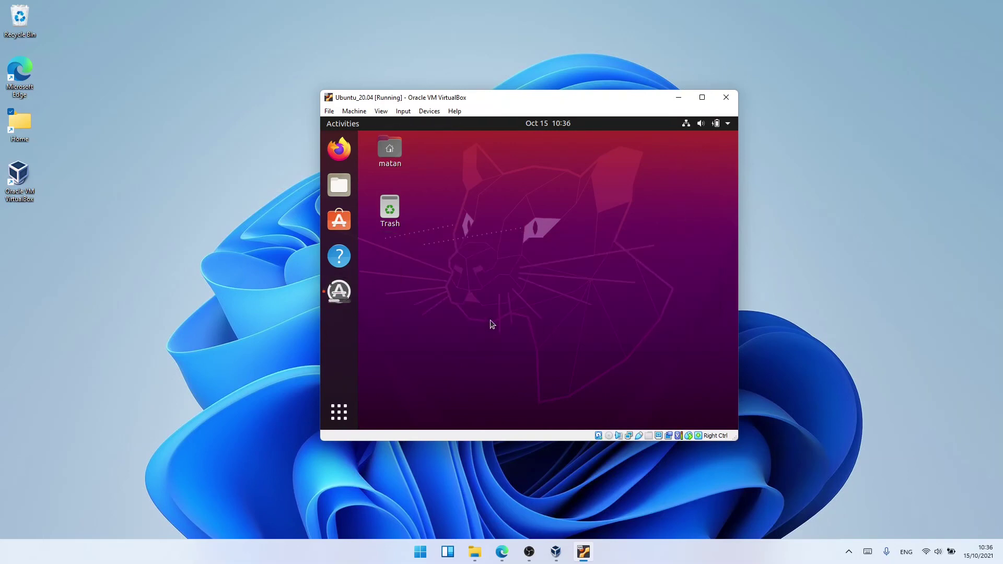
pyautogui.click(334, 293)
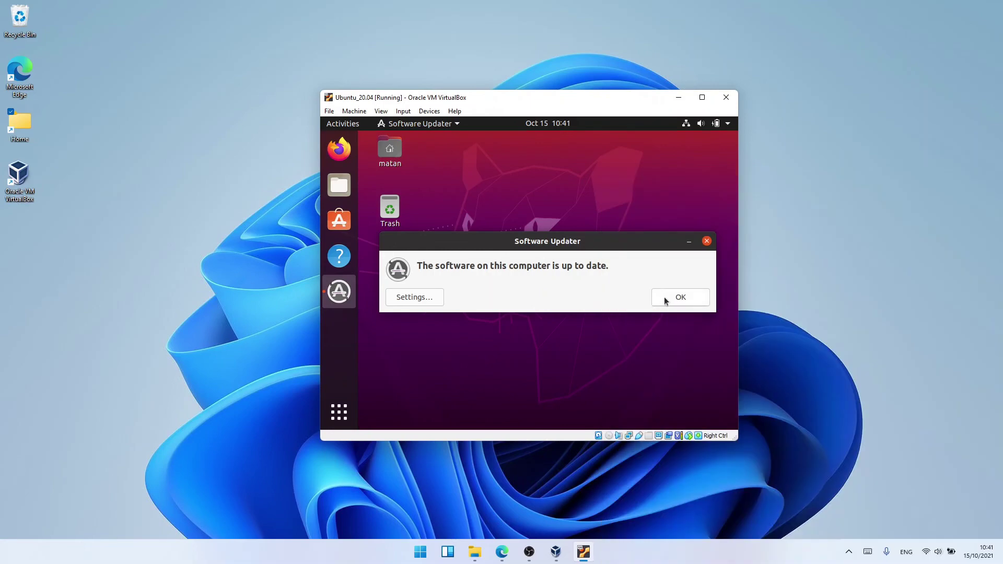
pyautogui.click(664, 298)
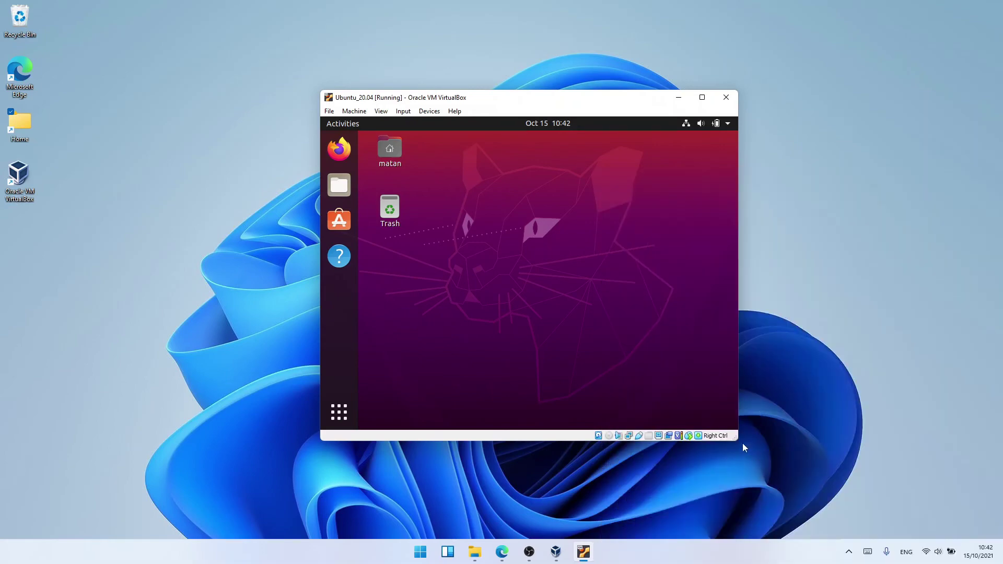
# Step: Enlarge the VM window from its bottom-right corner and show the View menu's display modes
pyautogui.moveTo(743, 446); pyautogui.dragTo(983, 523)
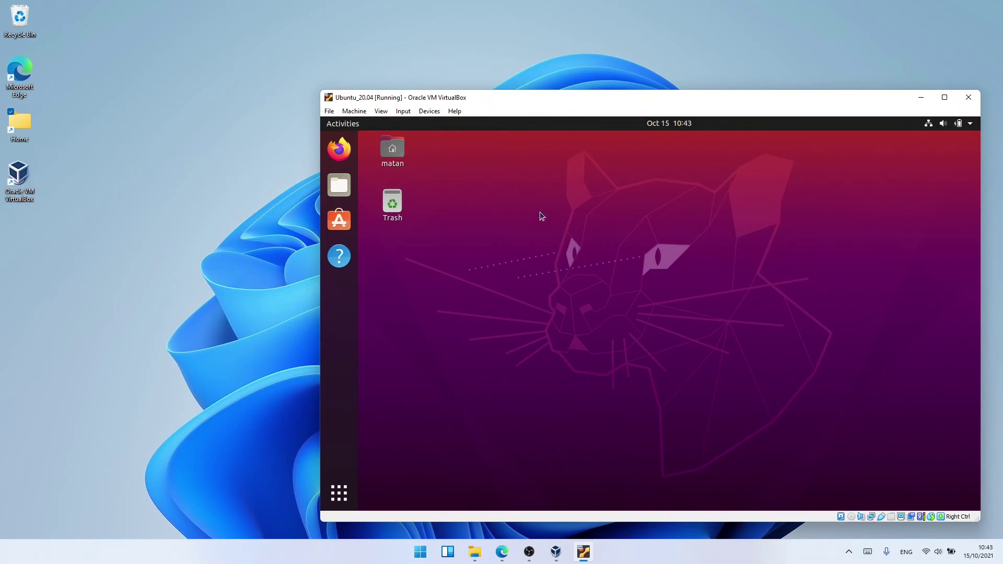
pyautogui.click(380, 112)
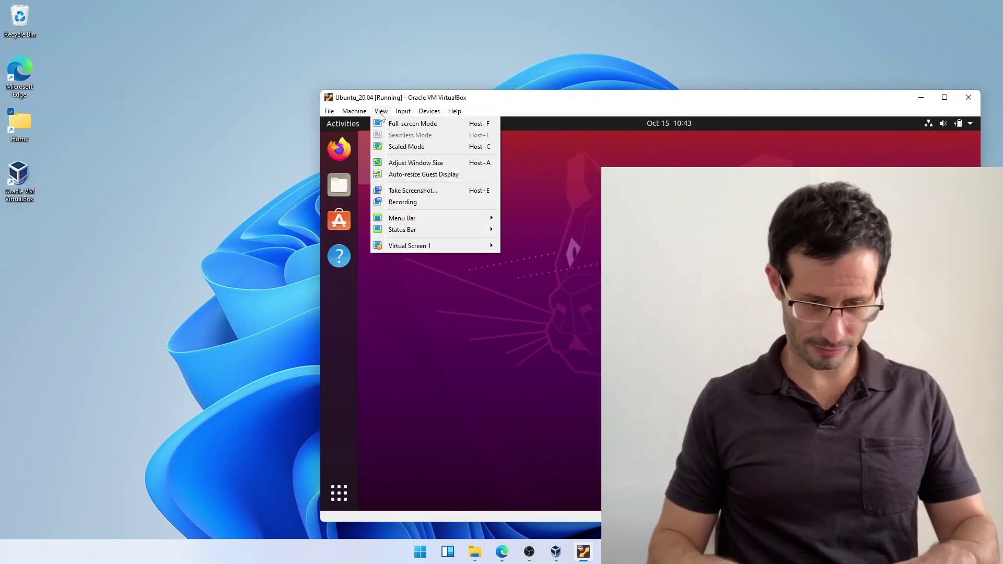
# Step: Switch the Ubuntu VM to full-screen with Host+F (Right Ctrl+F)
pyautogui.press('Control_R+f')
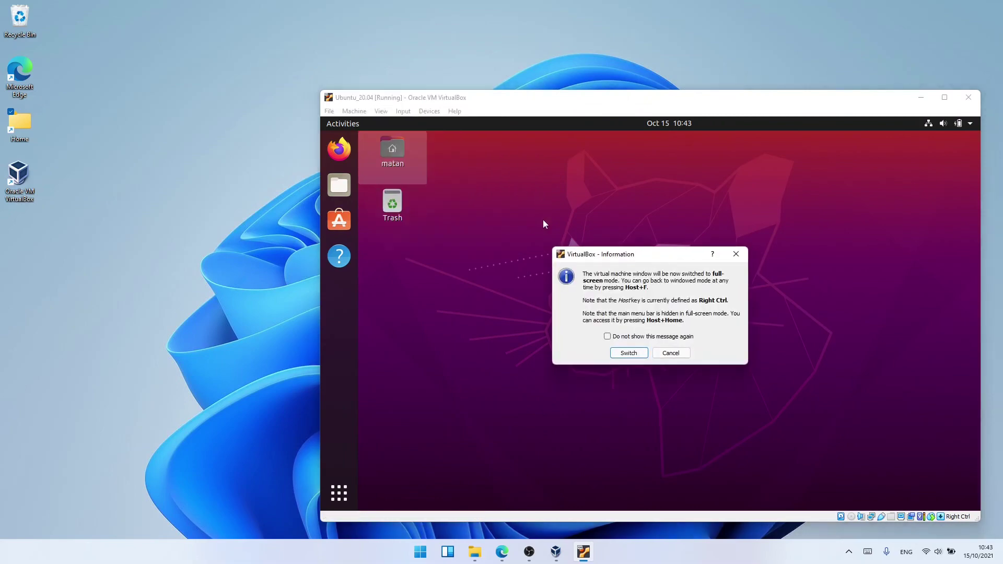
# Step: Confirm the full-screen switch so the Ubuntu guest desktop fills the entire screen
pyautogui.click(627, 353)
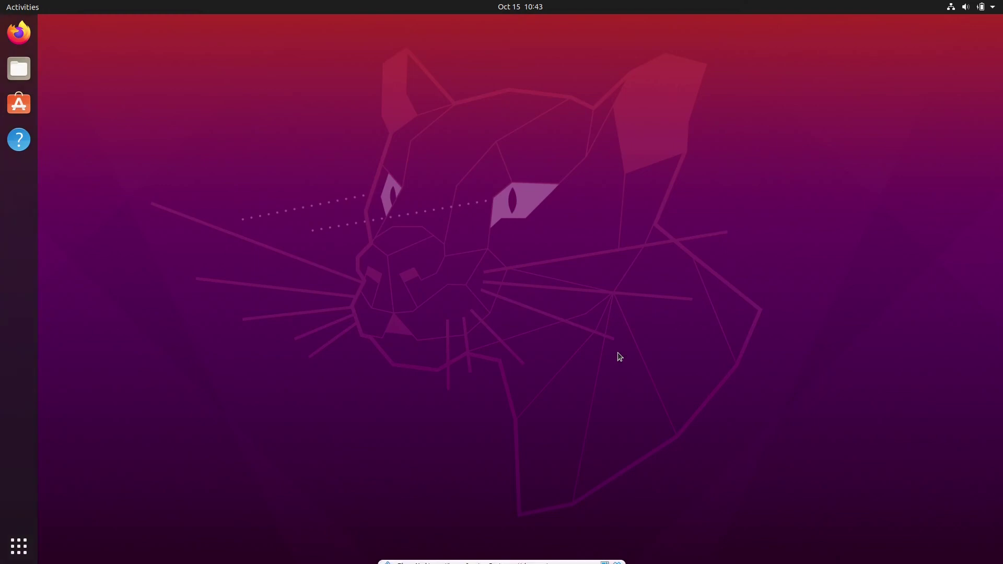